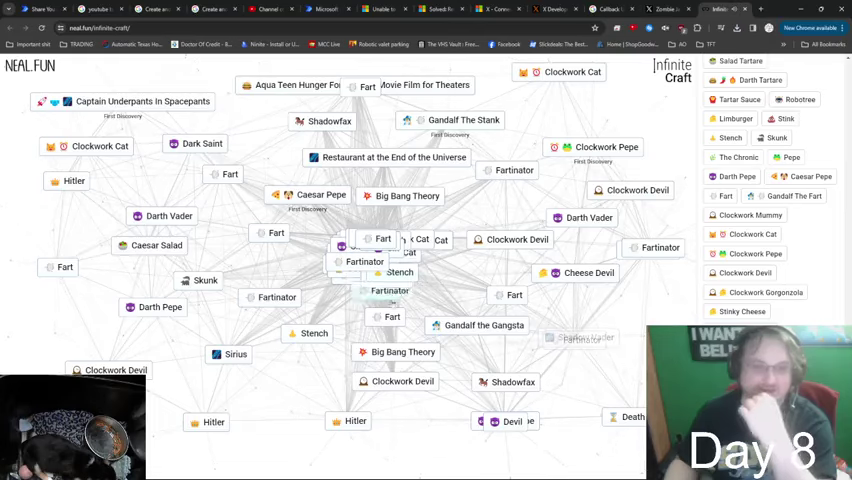
- Merge Fartinator into Big Bang Theory, then move the new Big Fart Theory rightward
drag(382, 284, 400, 354)
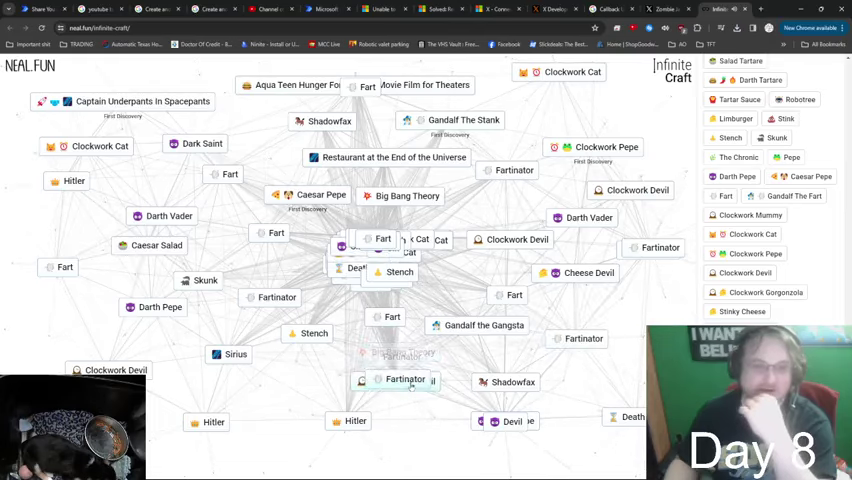
drag(370, 268, 505, 383)
drag(438, 357, 674, 313)
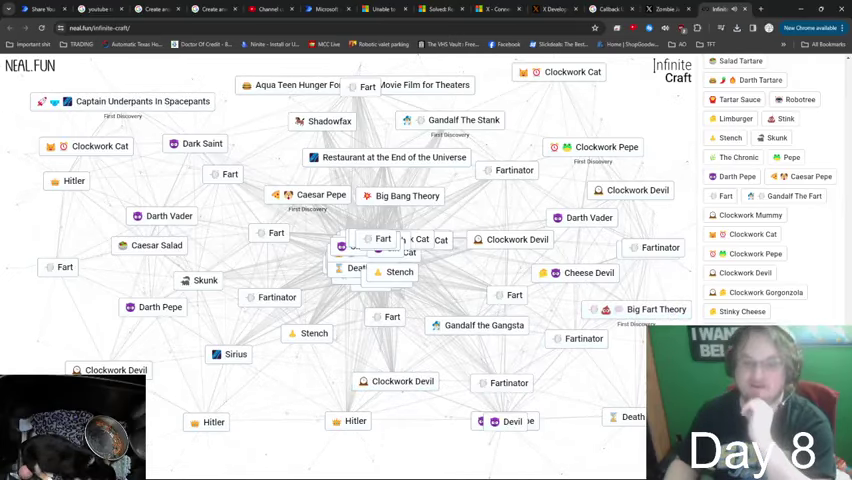
key(ctrl+Print)
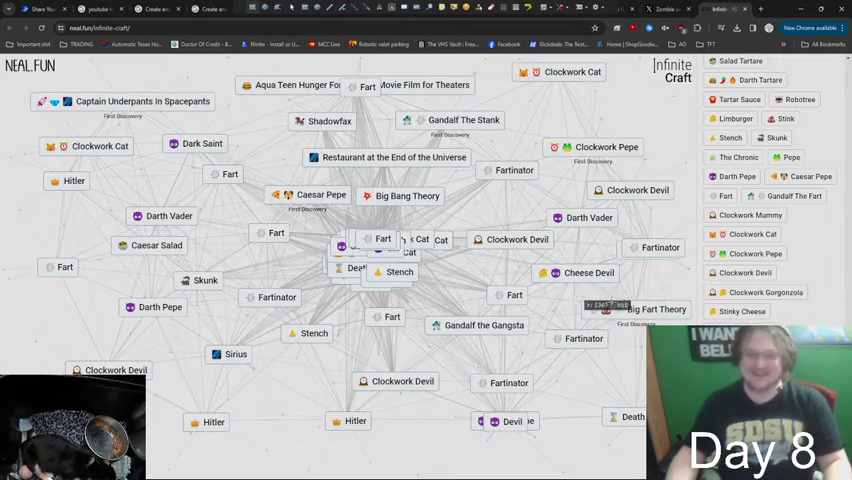
drag(580, 298, 658, 322)
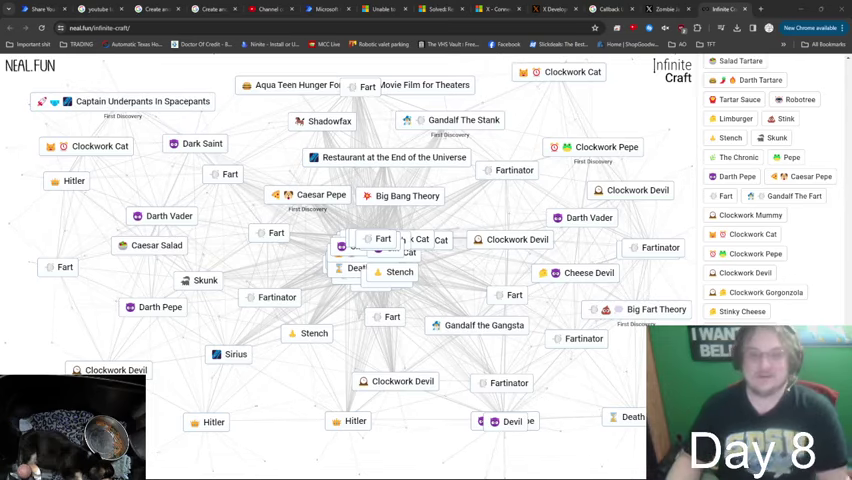
scroll(775, 190, down, 1)
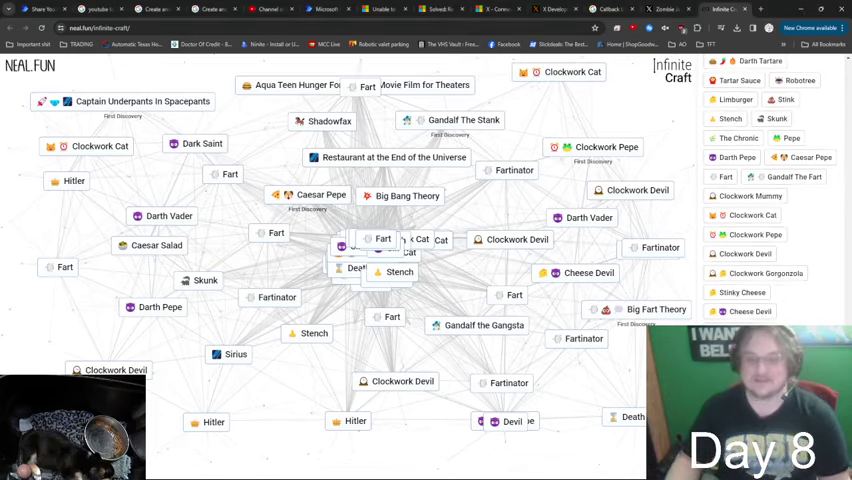